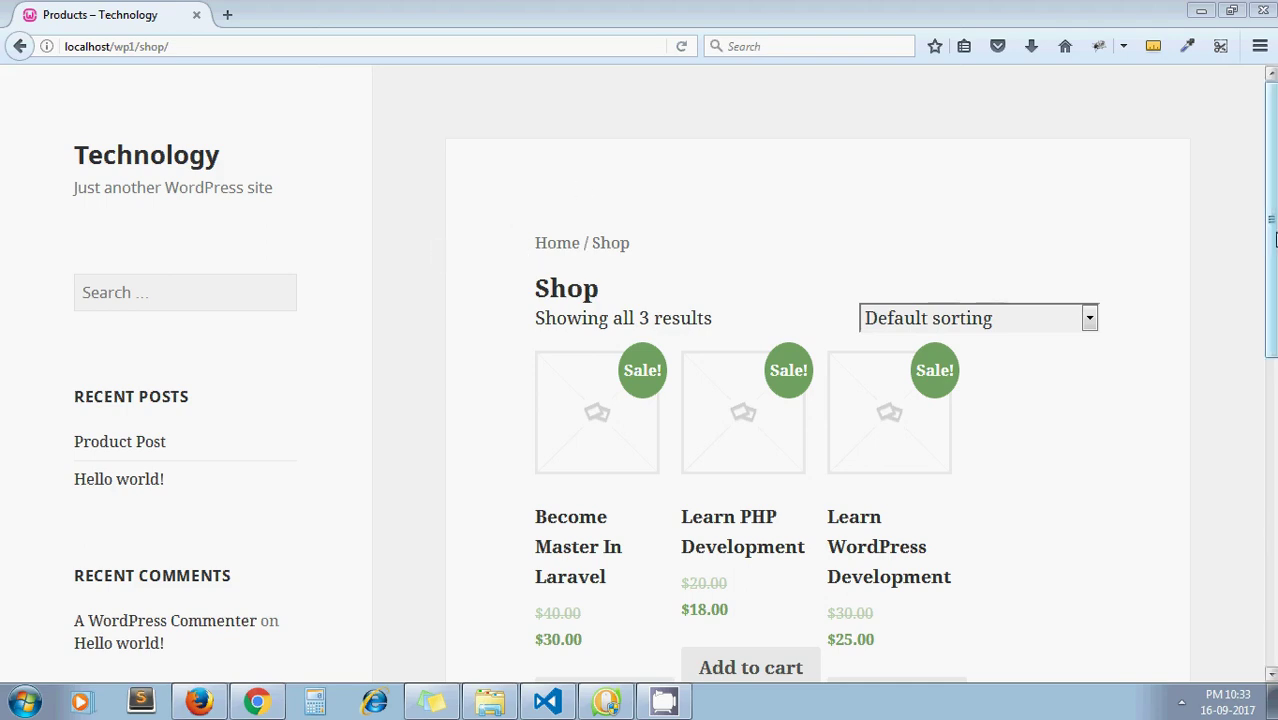
Search the site for 'development' from the sidebar Search box.
scroll(1270, 220, down, 2)
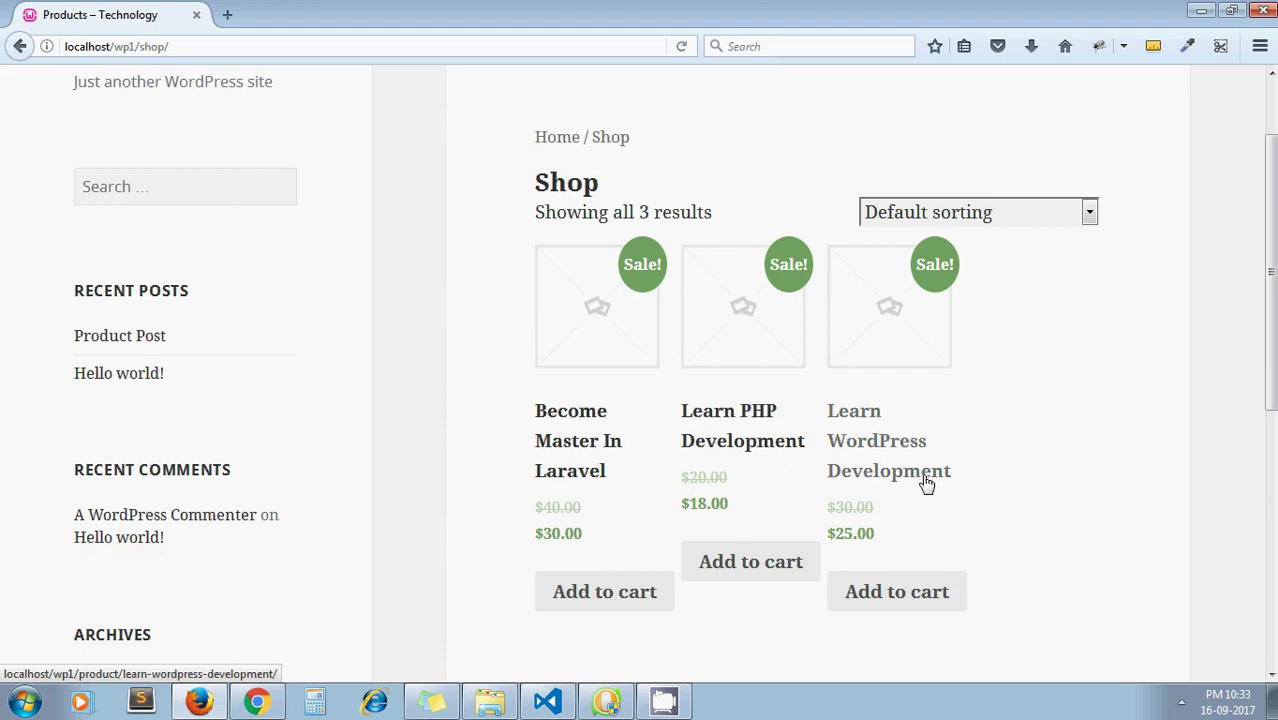
drag(1272, 348, 1274, 310)
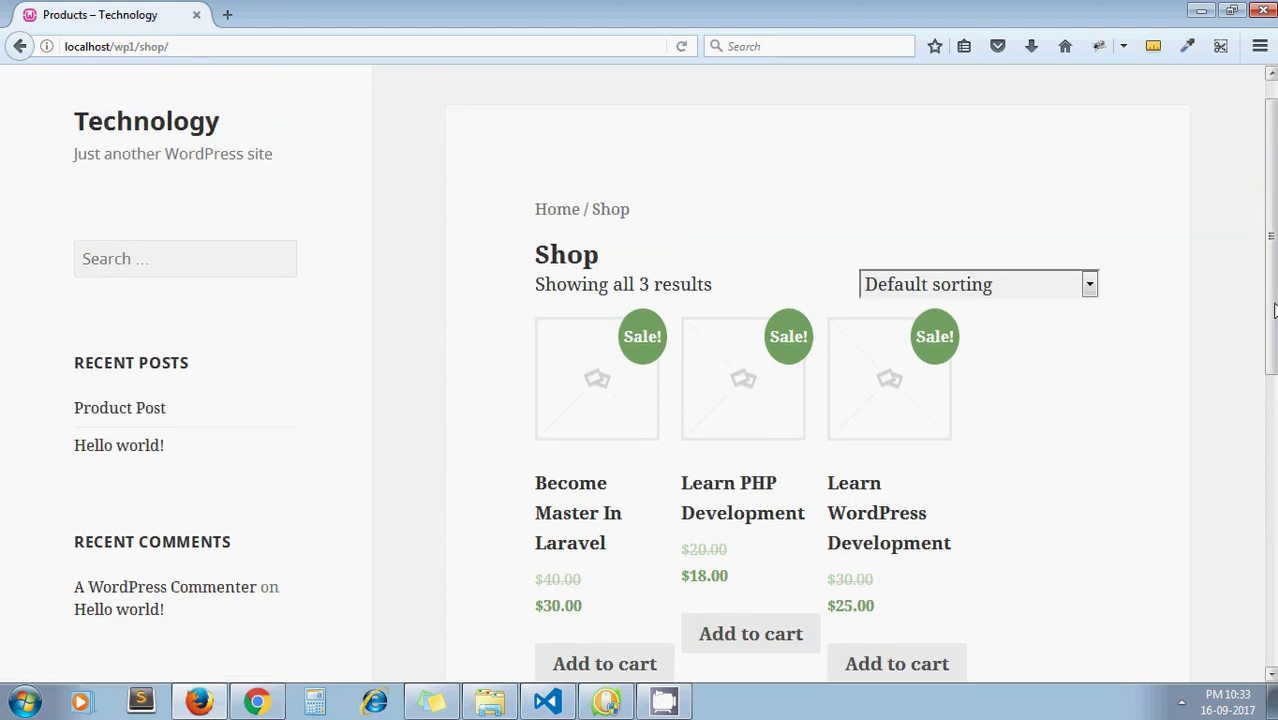
scroll(1141, 237, down, 5)
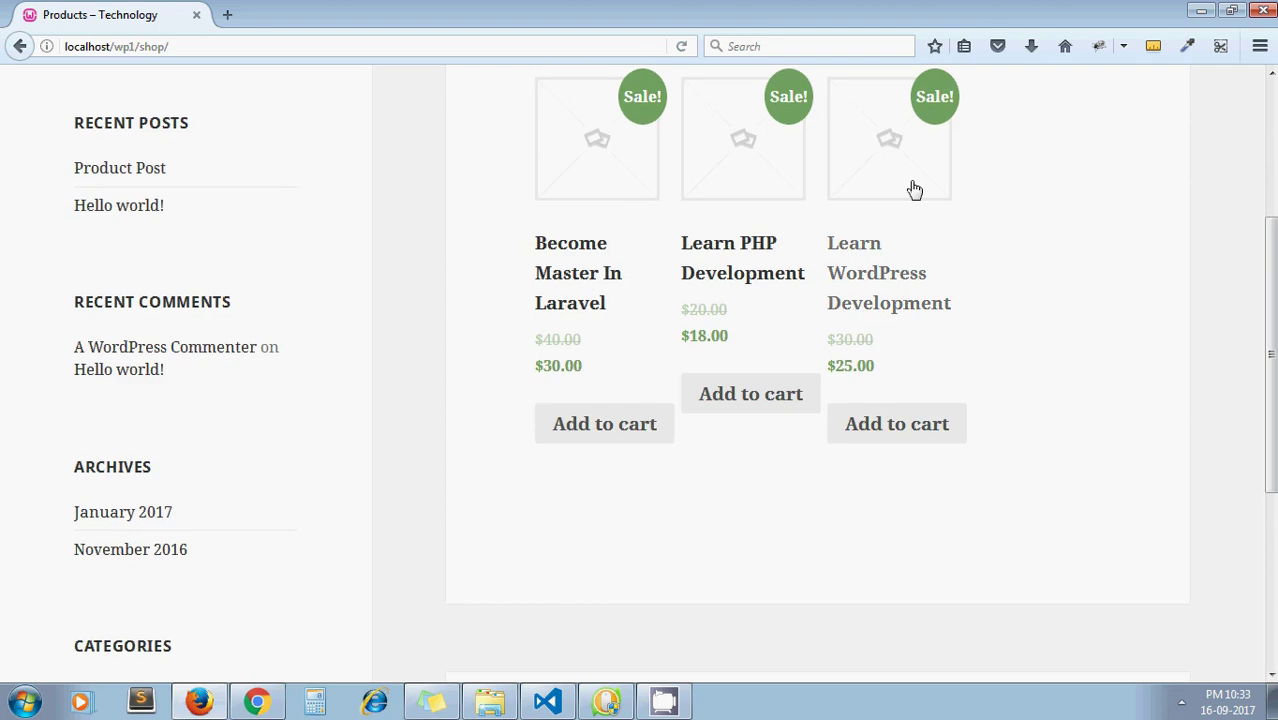
drag(1270, 303, 1271, 170)
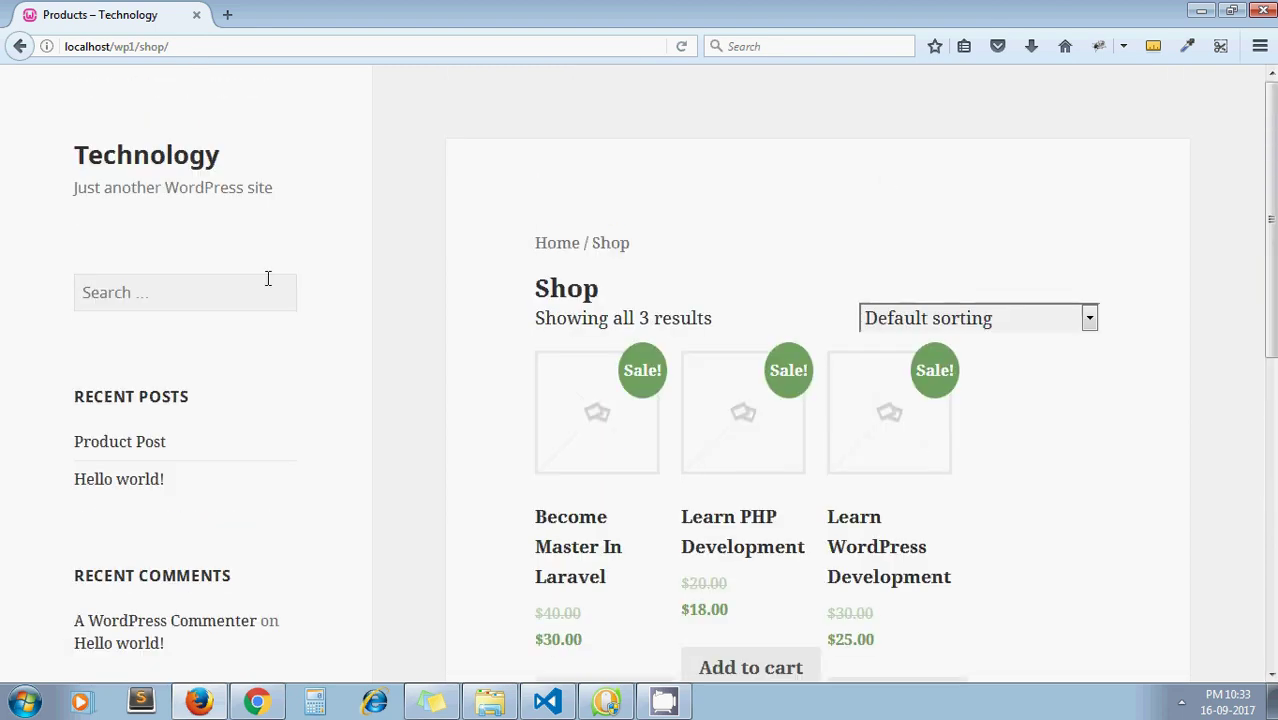
click(188, 295)
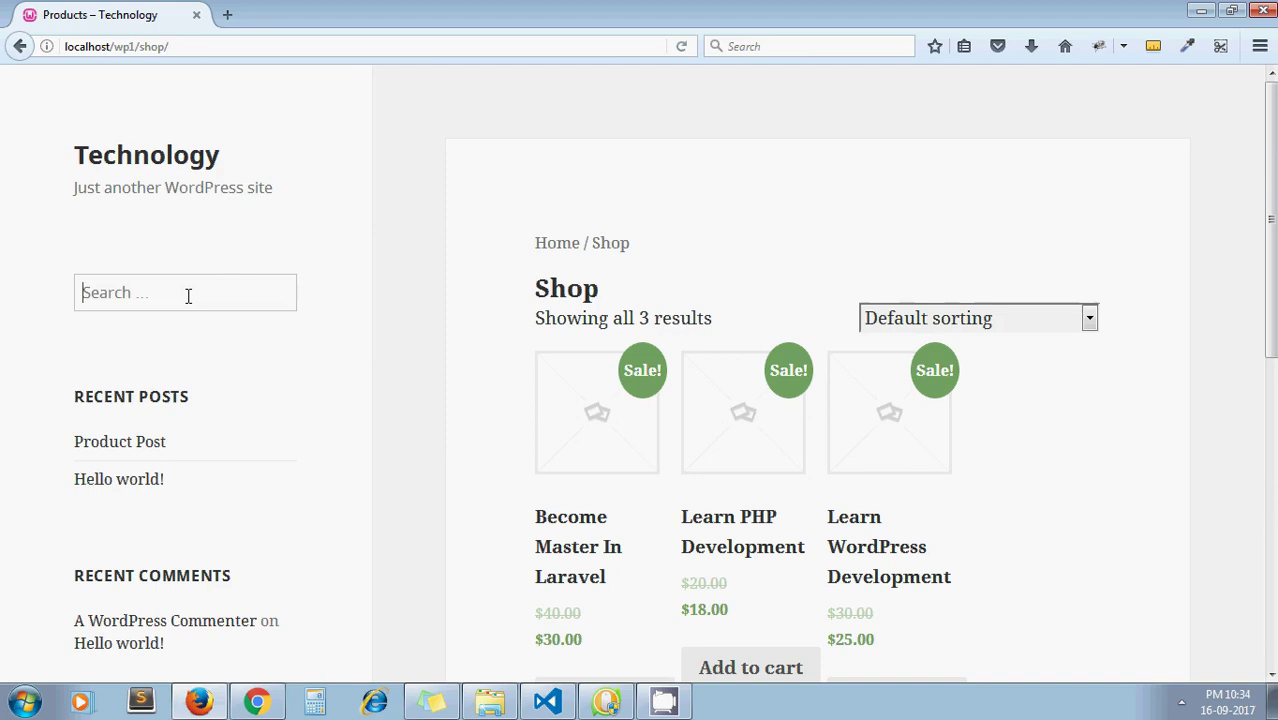
text(de)
click(163, 322)
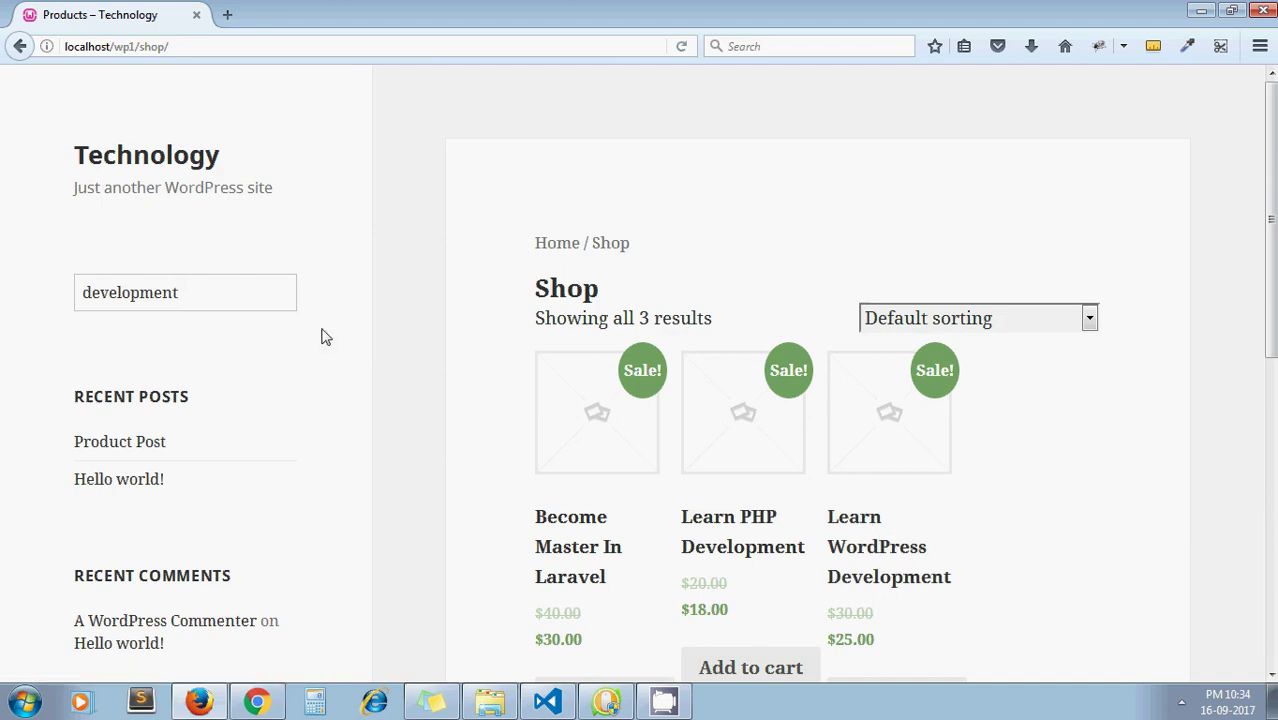
key(Return)
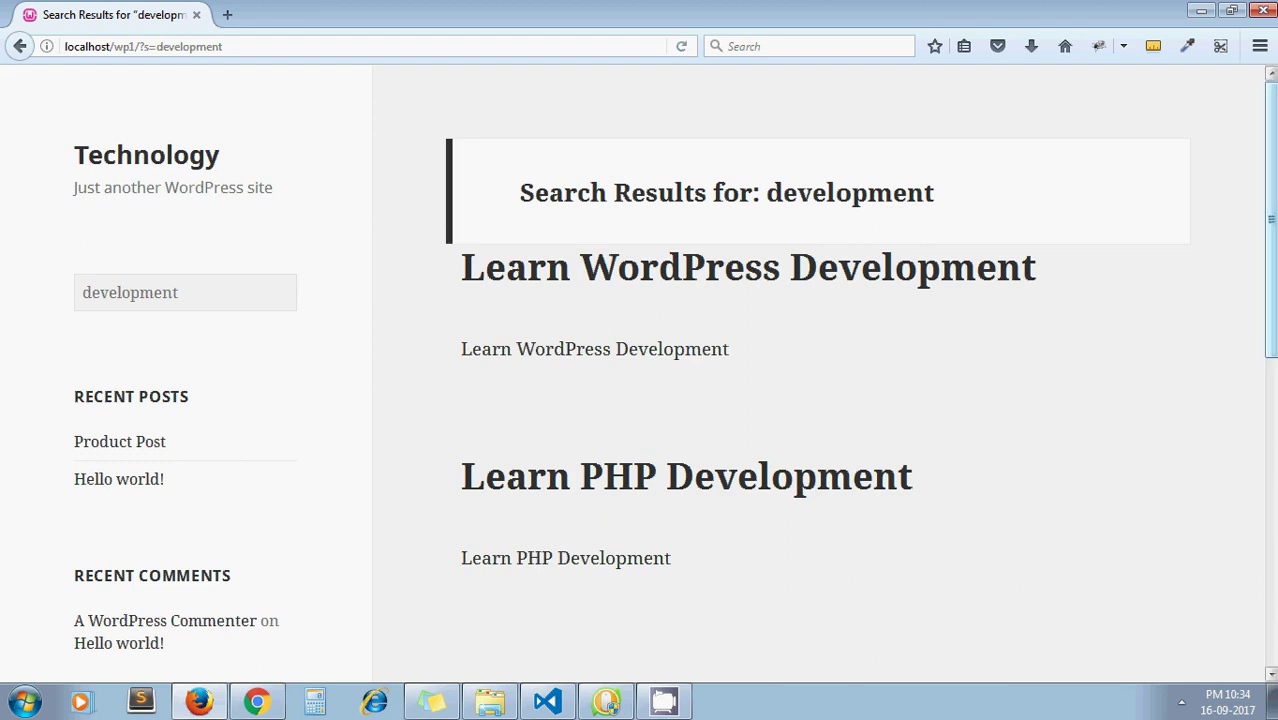
Review the plain search results, then load the /shop/ page via the address bar.
scroll(820, 370, down, 5)
scroll(820, 370, up, 5)
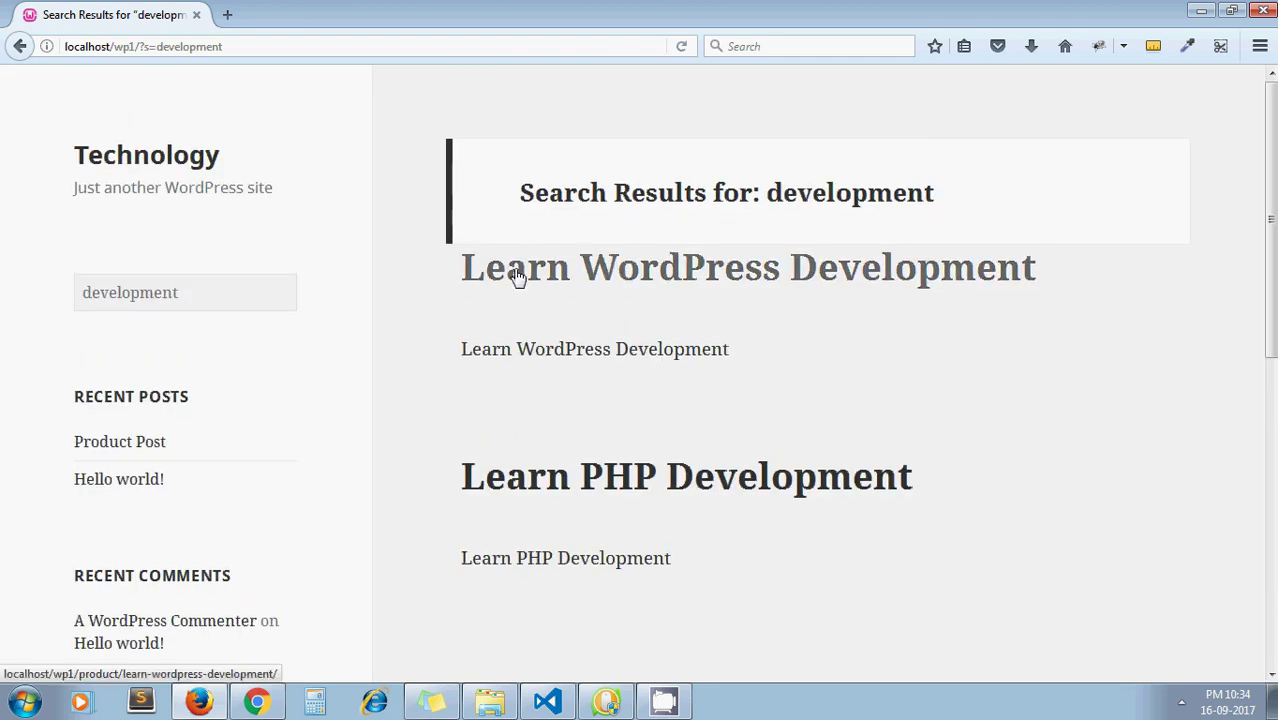
click(263, 47)
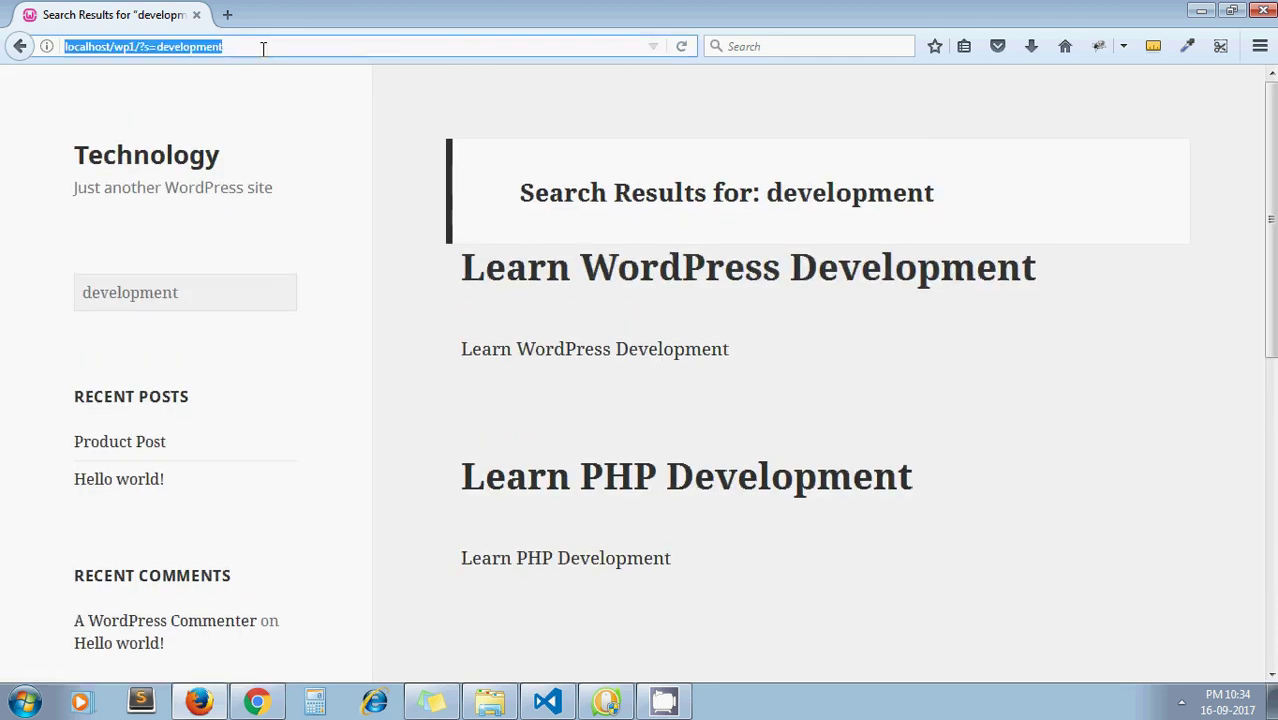
click(263, 47)
key(shift+Left)
key(shift+Left)
key(shift+Left)
key(shift+Left)
key(shift+Left)
key(shift+Left)
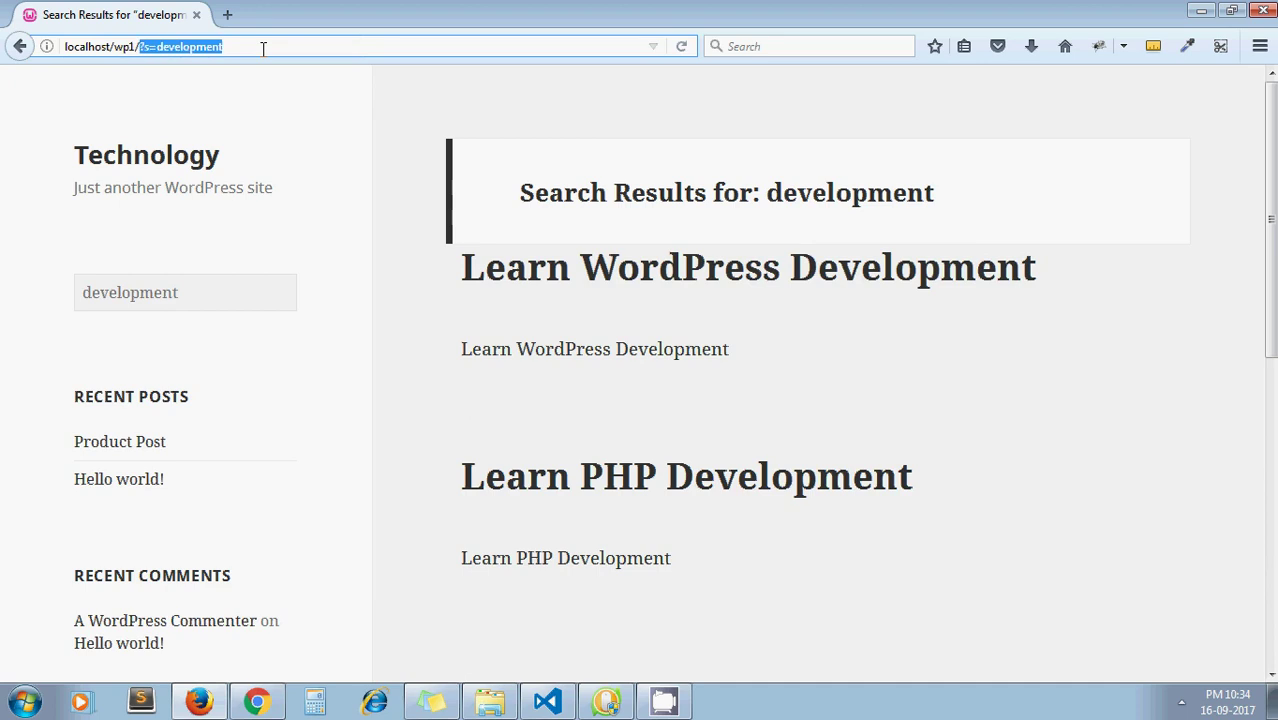
text(shop/)
key(Return)
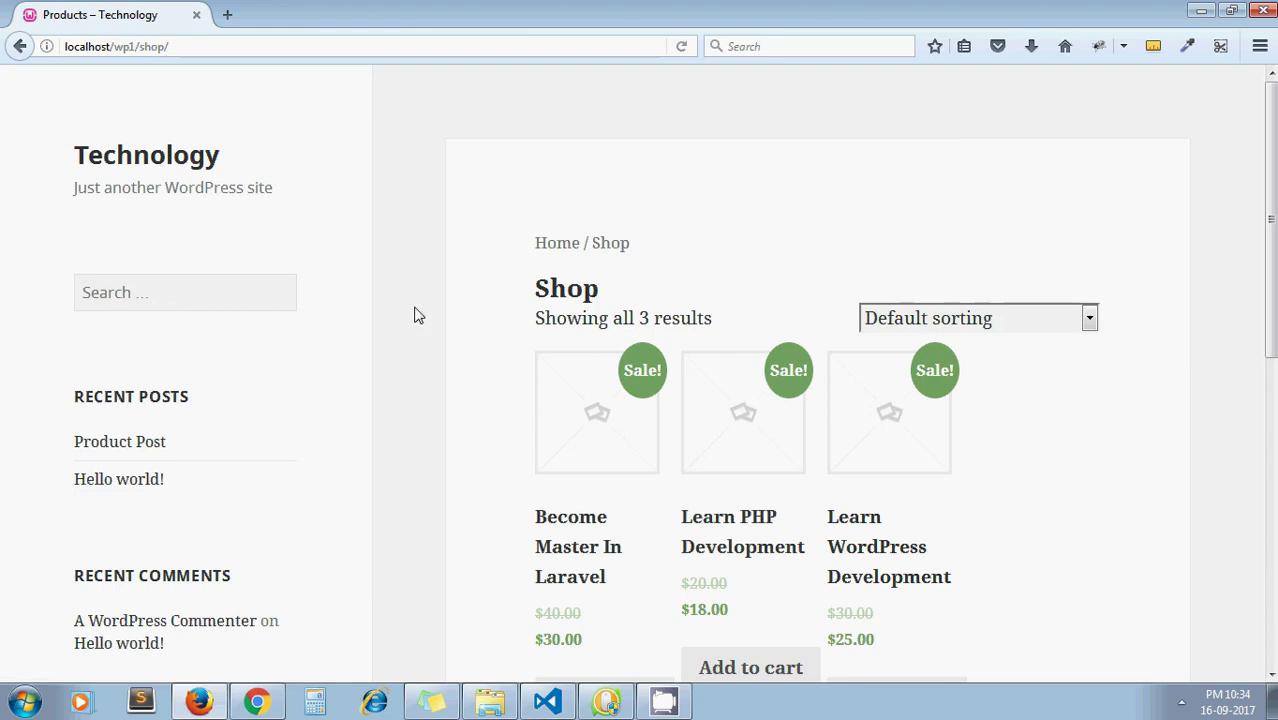
Open the twentyfifteen theme folder in File Explorer and select searchform1.
click(487, 705)
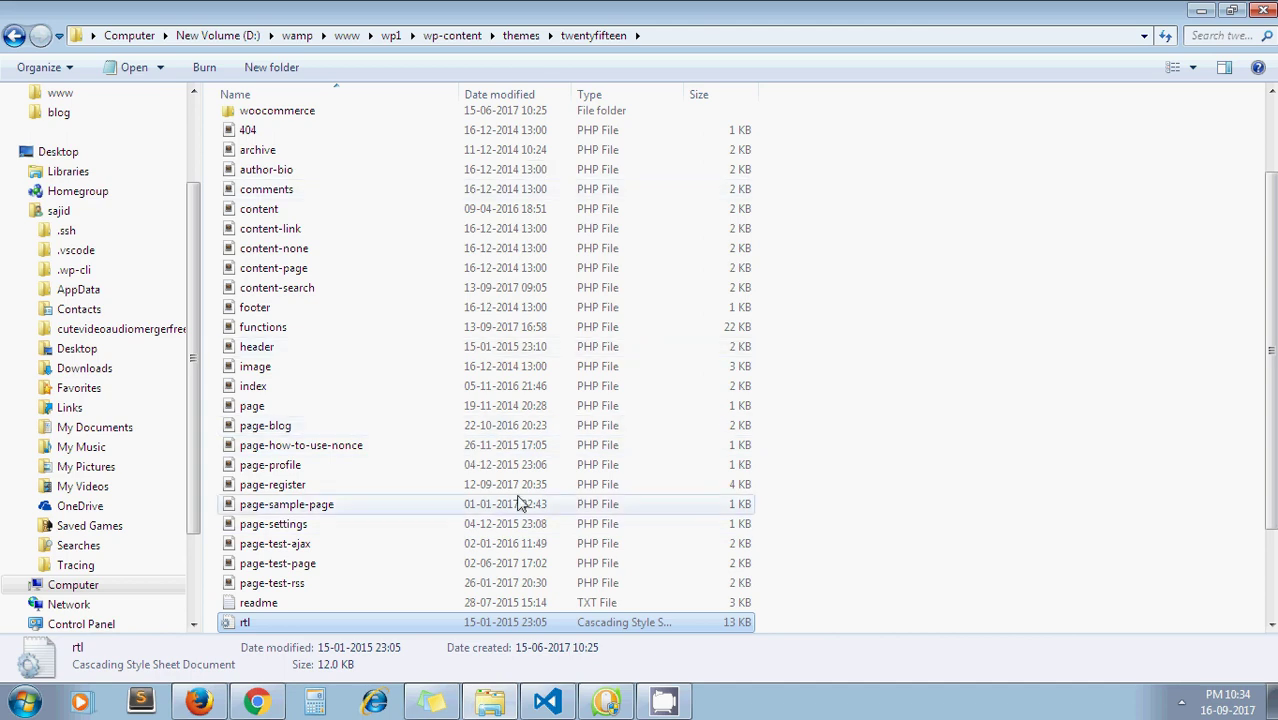
scroll(519, 502, down, 2)
click(287, 565)
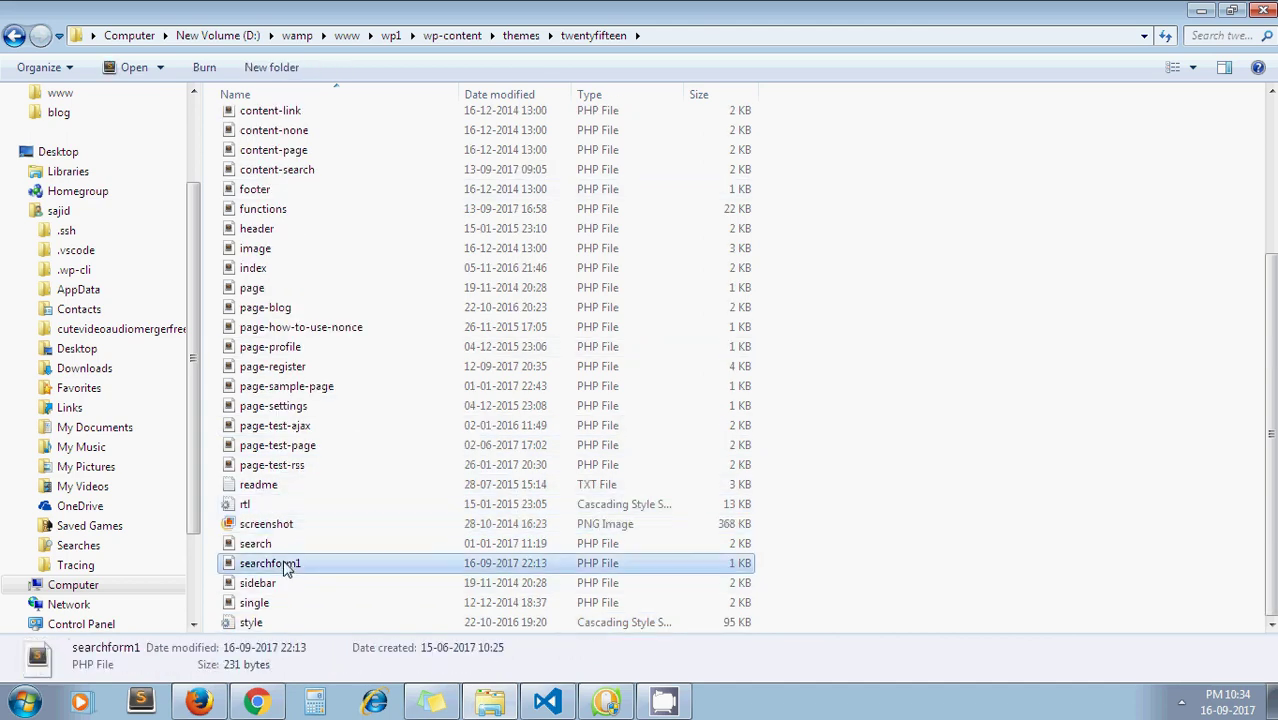
View searchform1.php's product-type search form in VS Code and rename it to searchform.php.
click(547, 702)
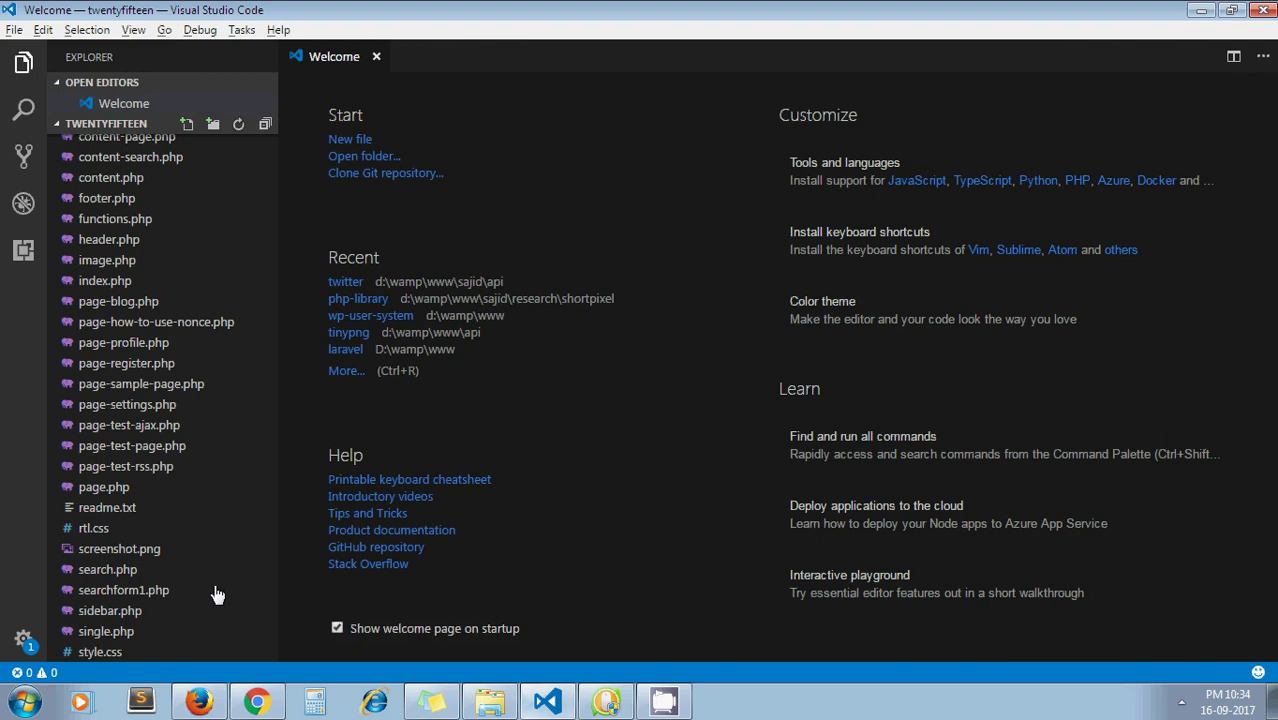
click(128, 594)
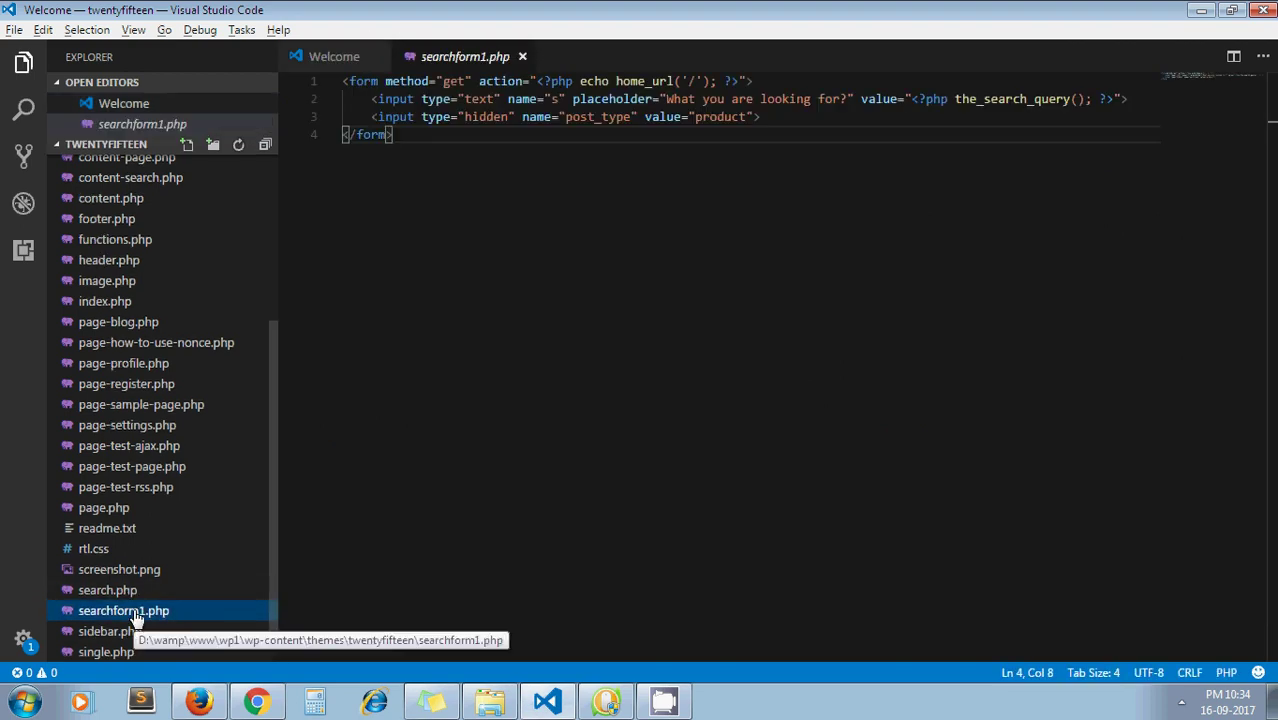
right_click(135, 614)
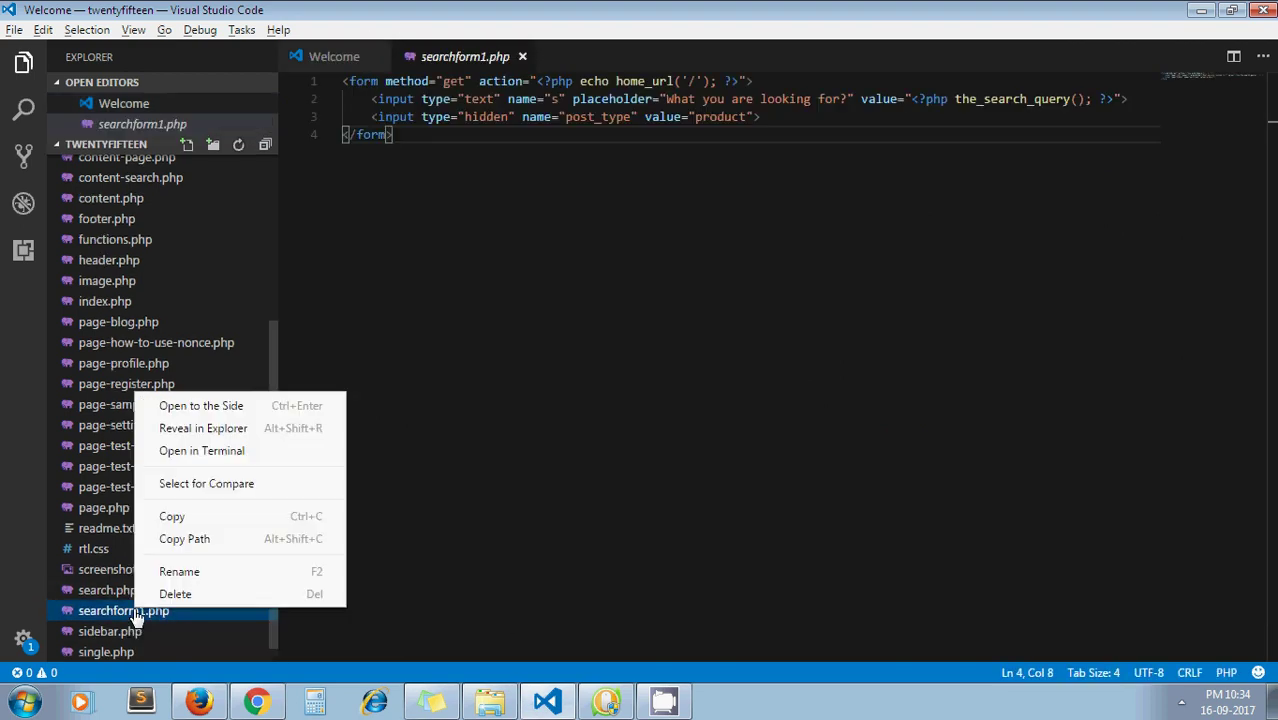
click(176, 571)
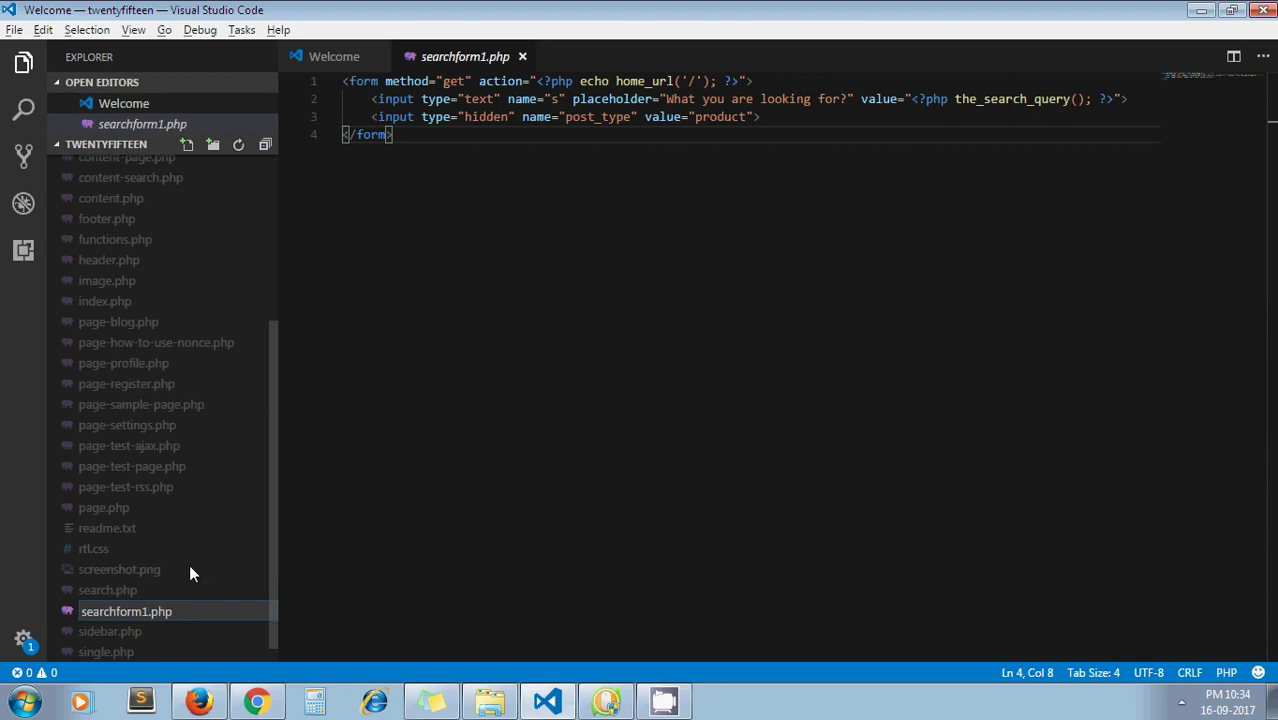
key(BackSpace)
key(Return)
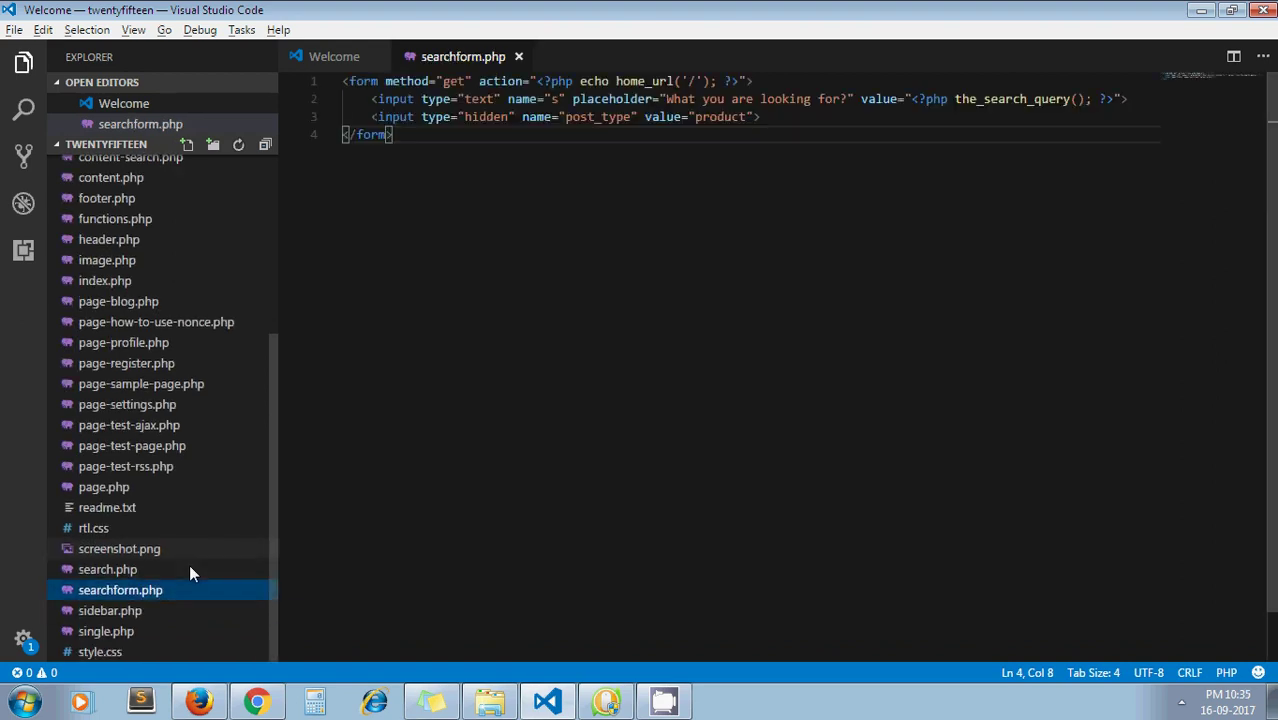
click(445, 147)
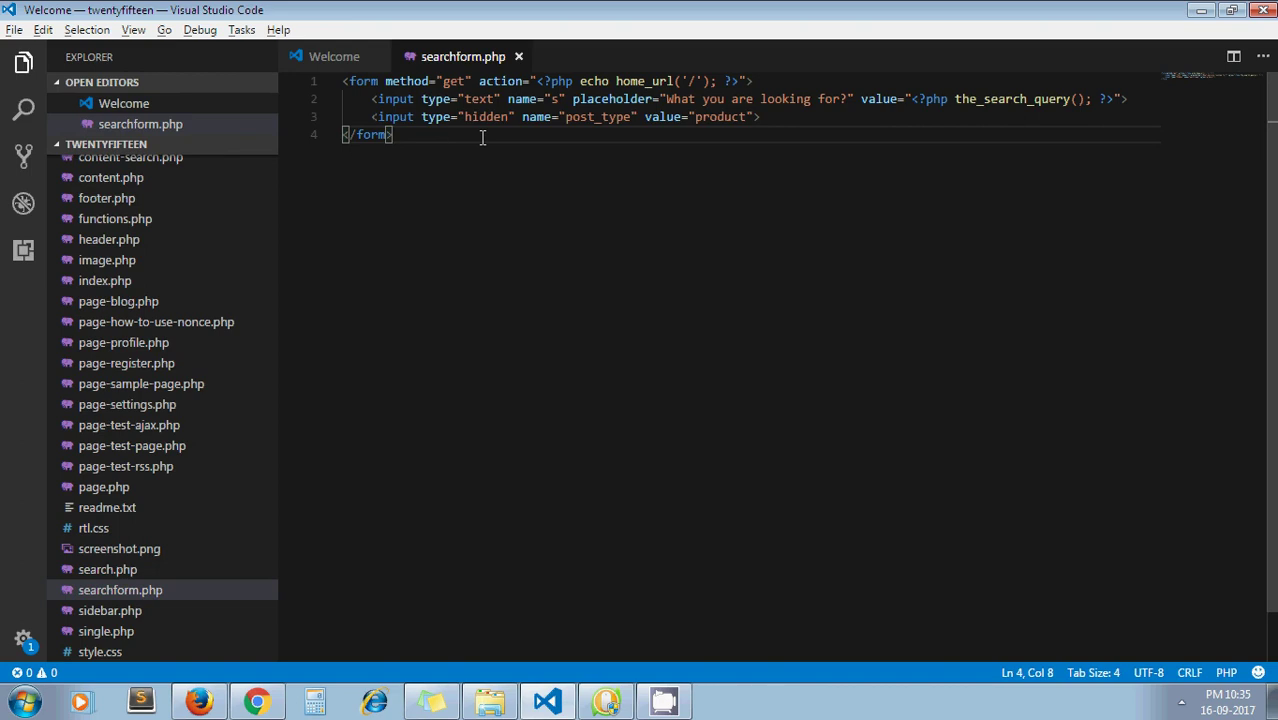
key(ctrl+a)
click(480, 136)
click(477, 103)
click(550, 100)
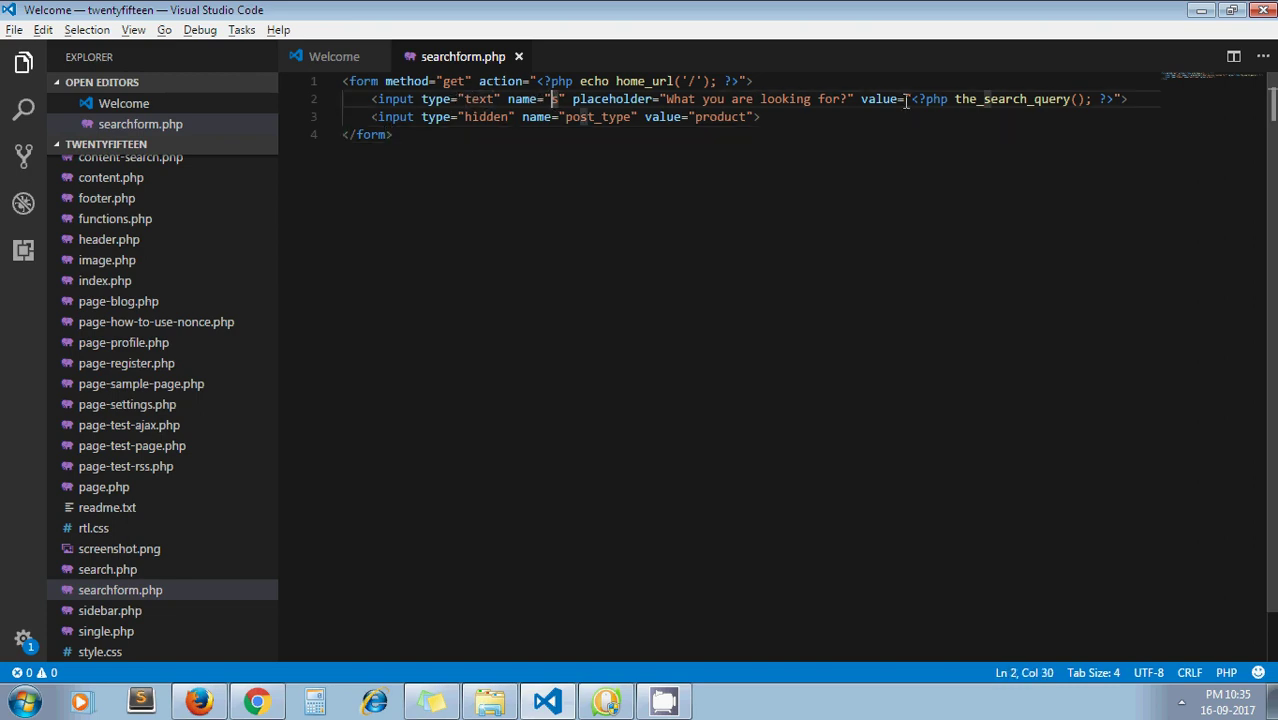
double_click(989, 103)
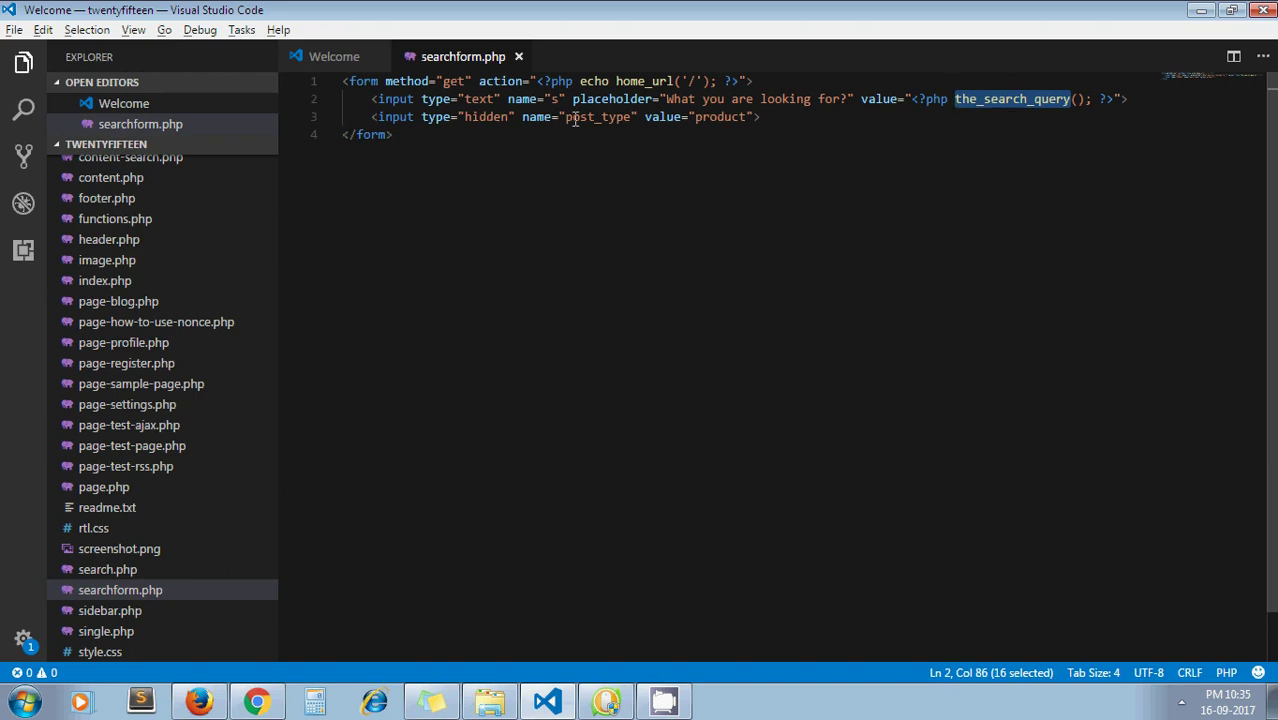
click(778, 131)
click(780, 122)
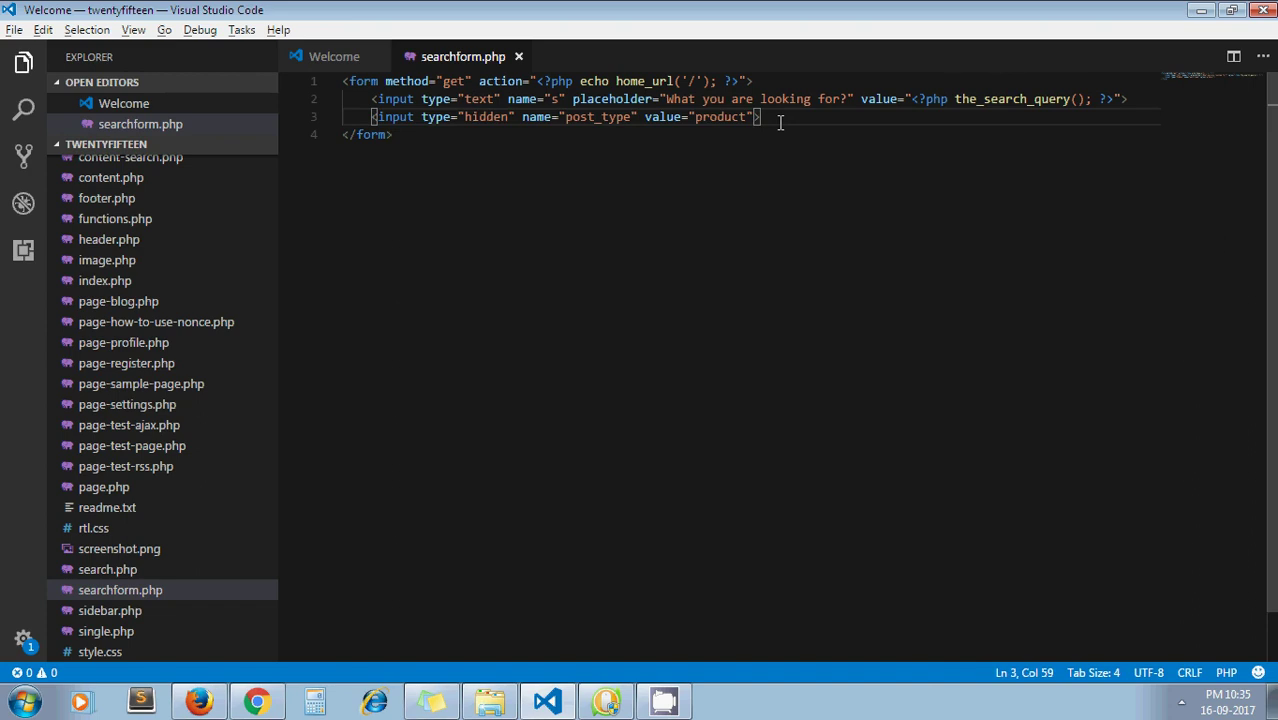
key(shift+Home)
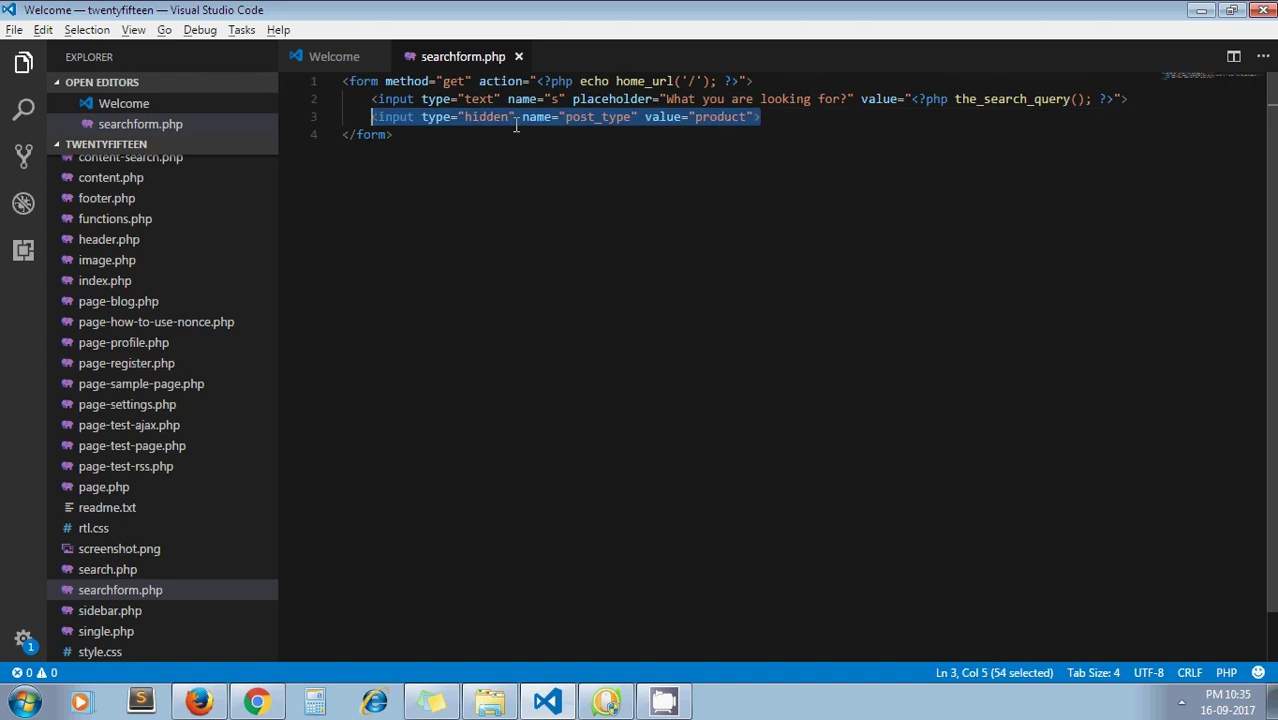
double_click(600, 118)
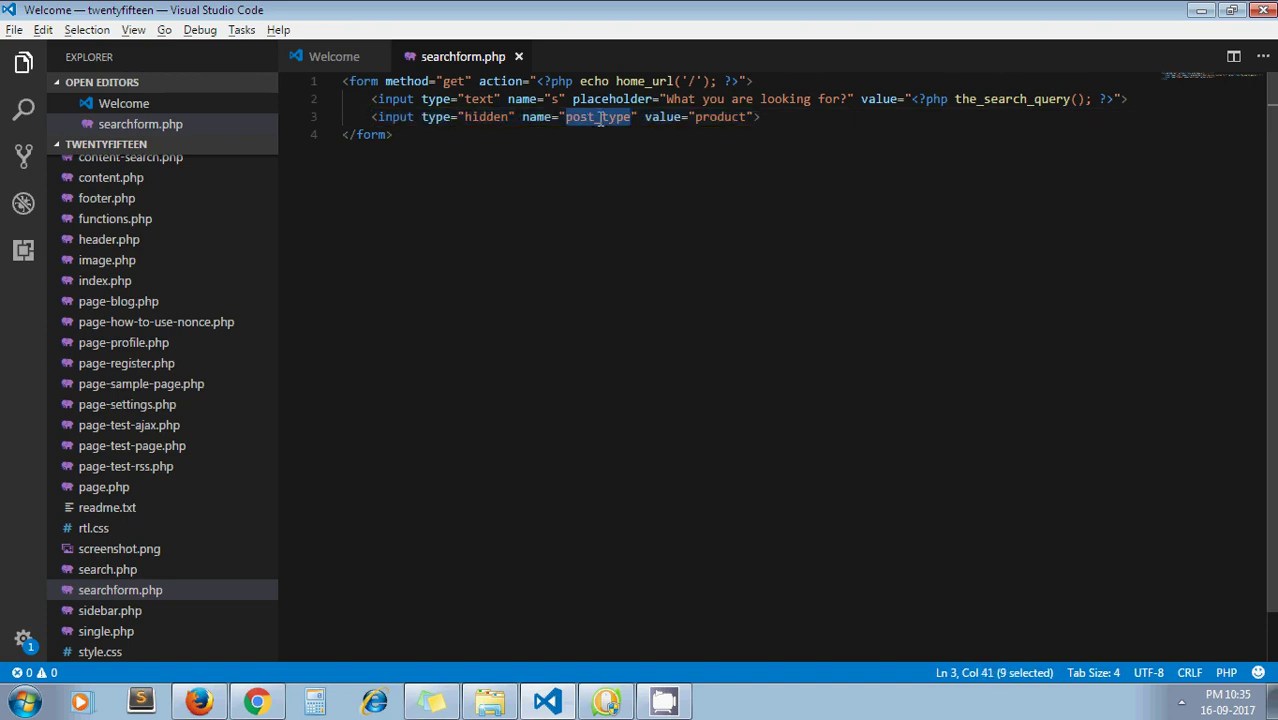
double_click(714, 119)
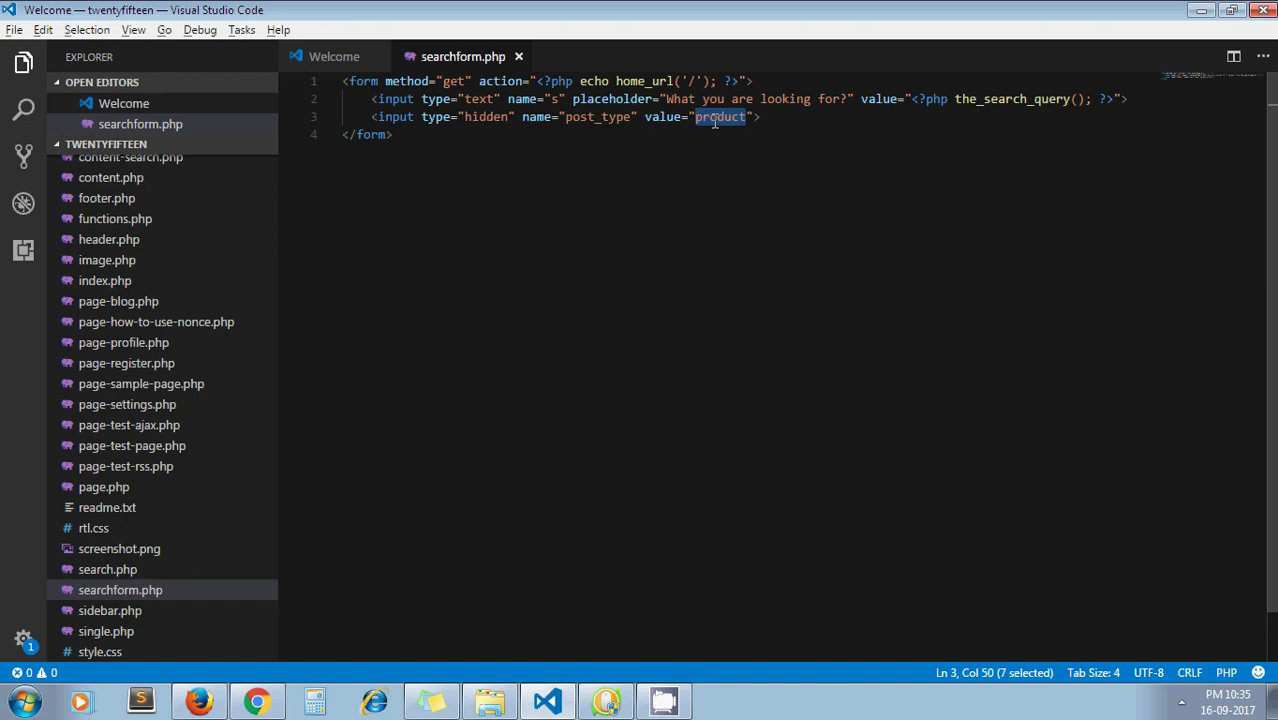
key(End)
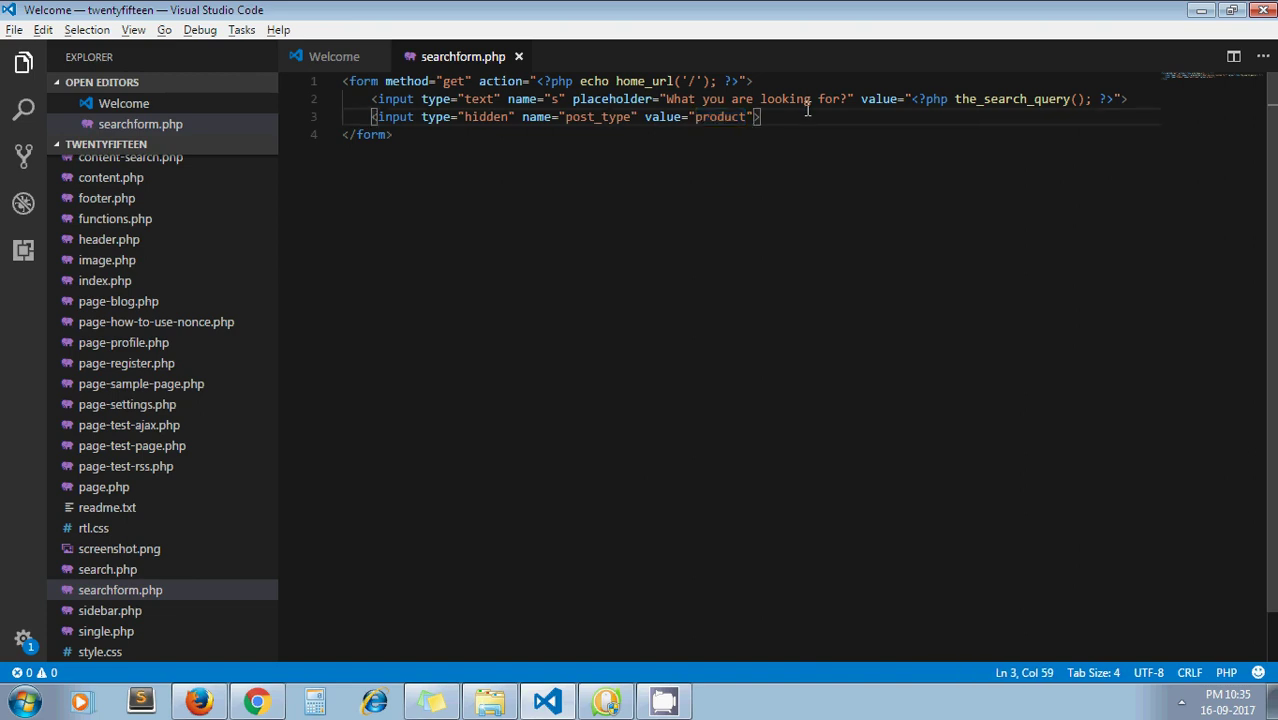
Search 'development' from the home page, returning the WordPress and PHP development course products.
key(alt+Tab)
key(alt+Tab)
key(alt+Tab)
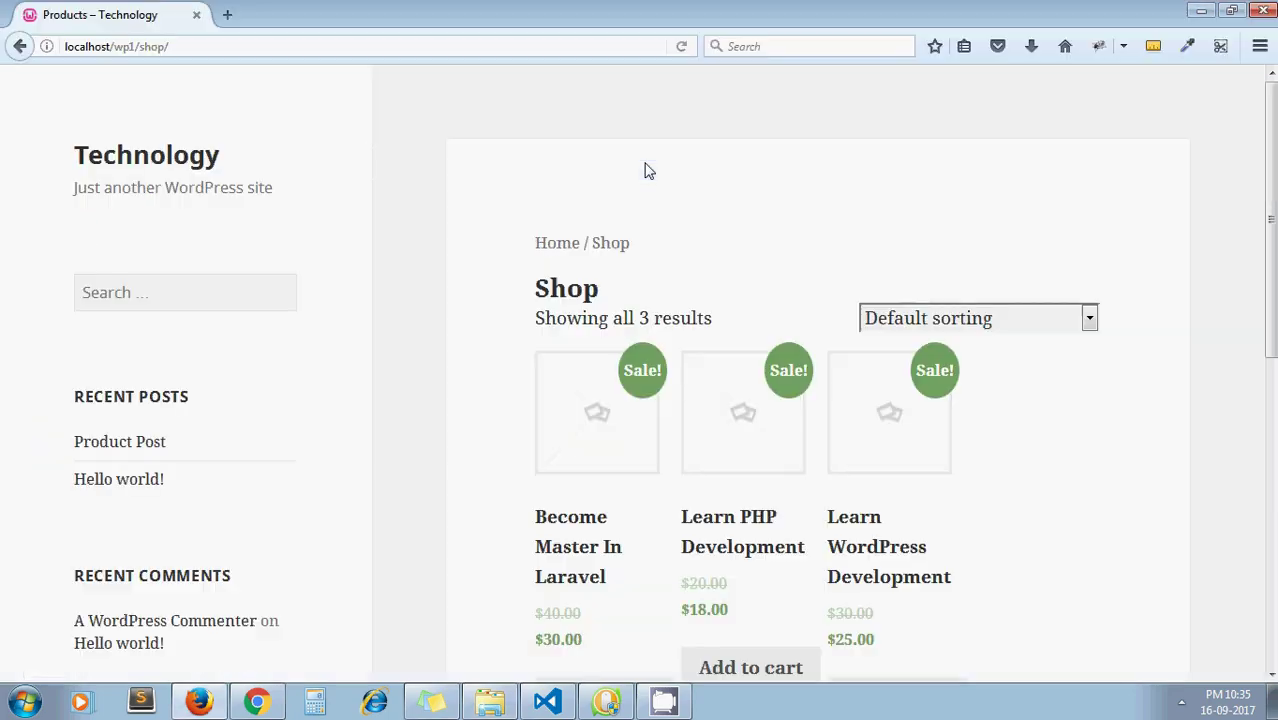
click(130, 160)
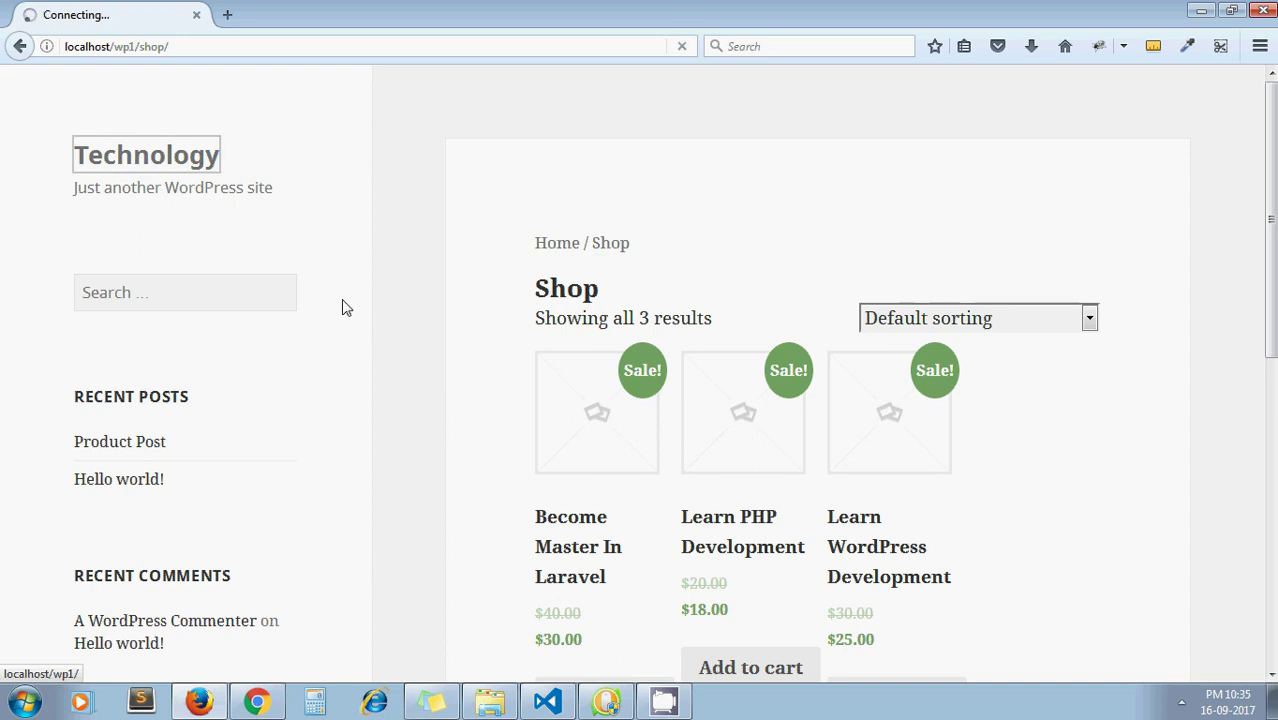
click(157, 296)
text(d)
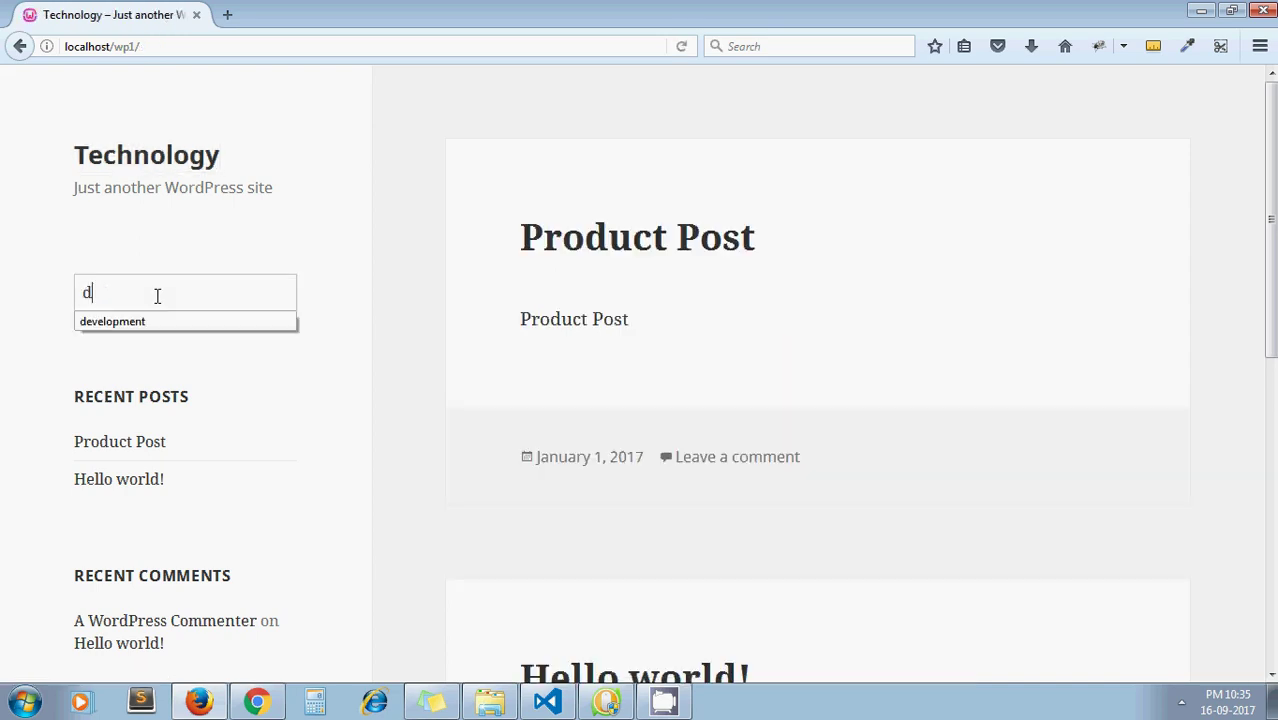
text(e)
key(Down)
key(Return)
key(Return)
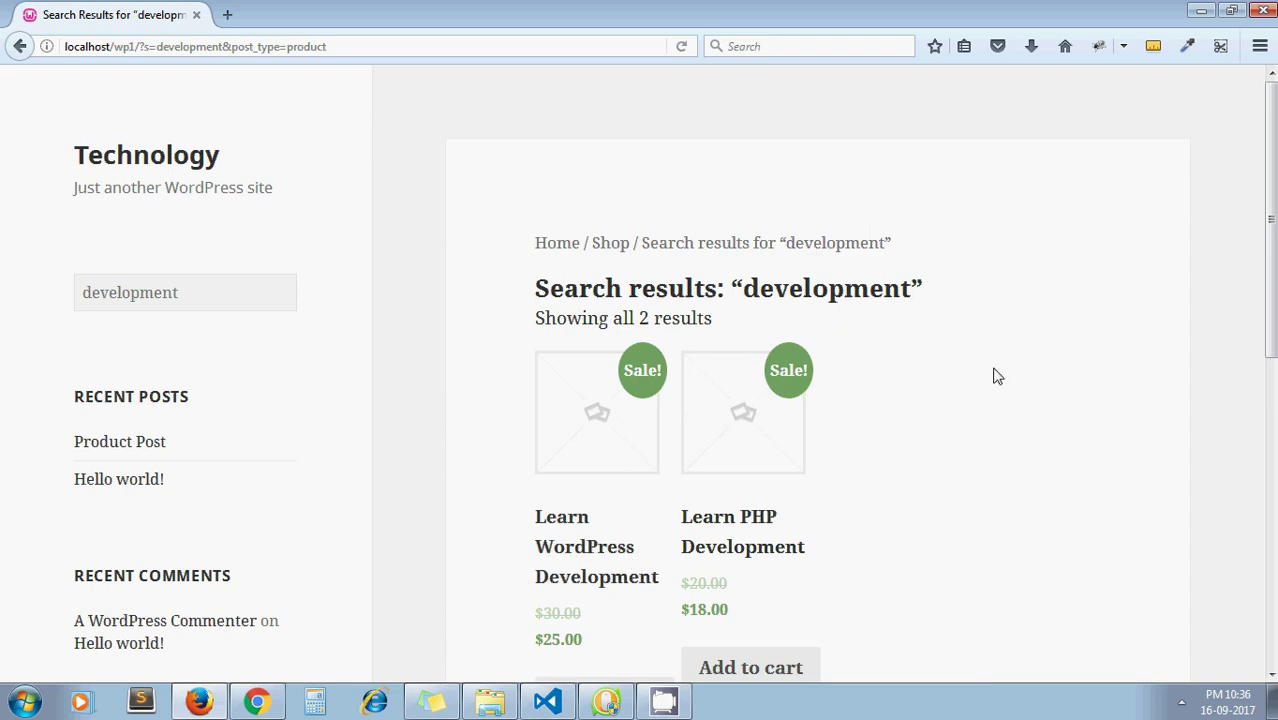
drag(1270, 220, 1271, 228)
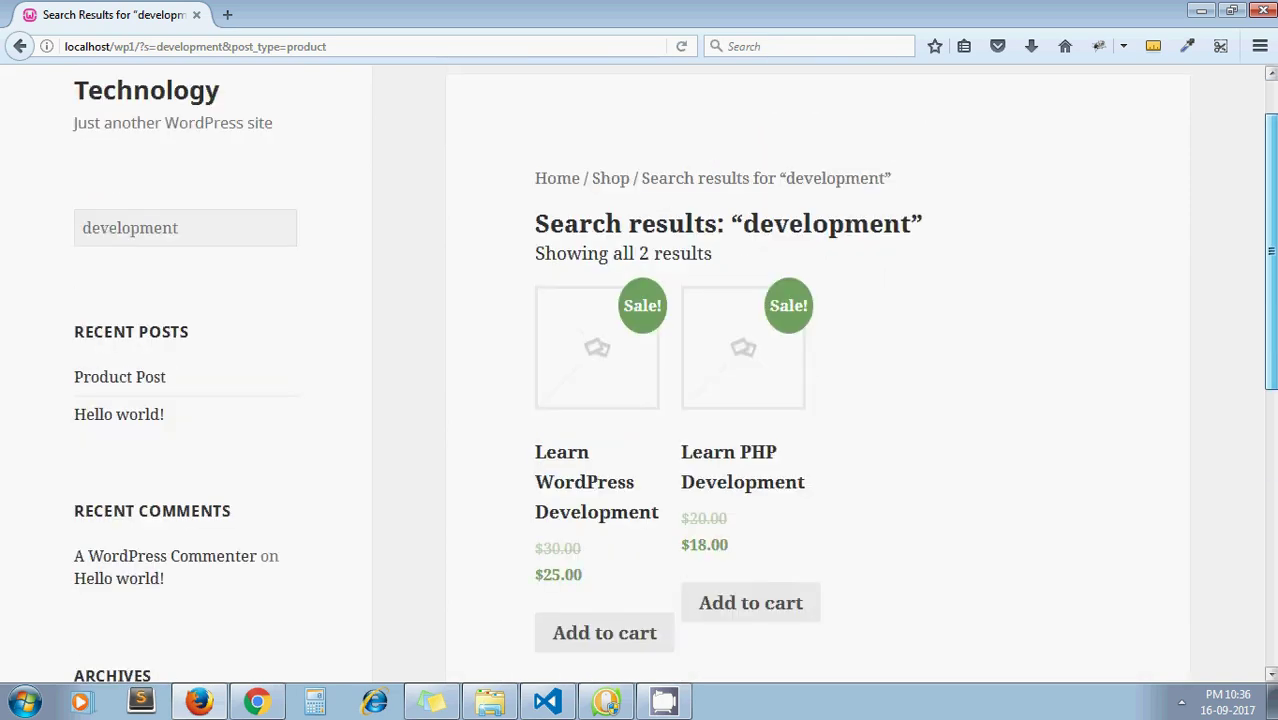